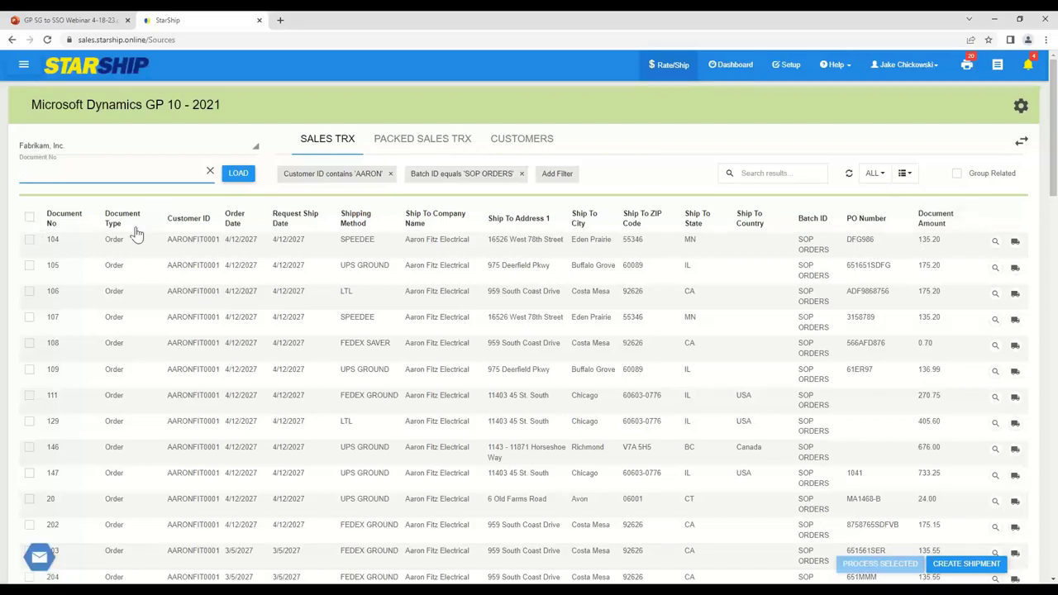
Check the columns available in the sales transactions grid and create a shipment from the UPS GROUND order going to Richmond, Canada
click(904, 175)
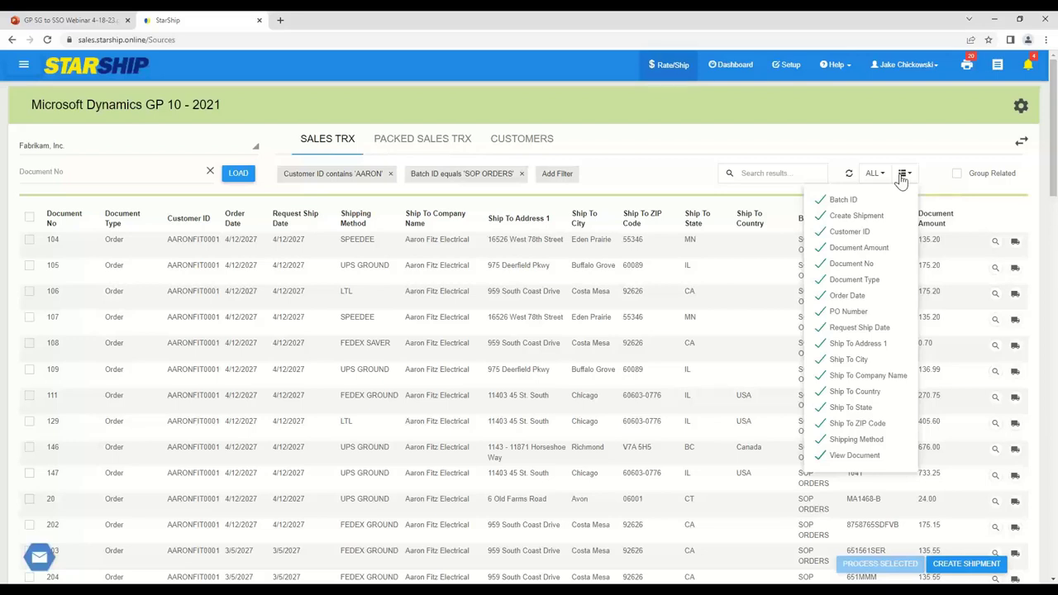
click(901, 178)
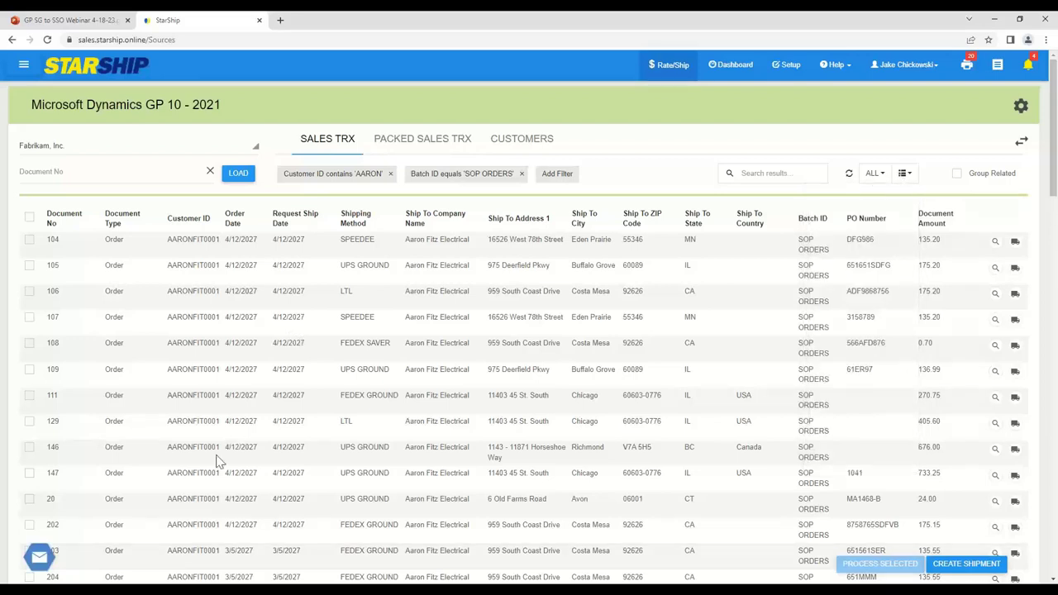
click(1015, 451)
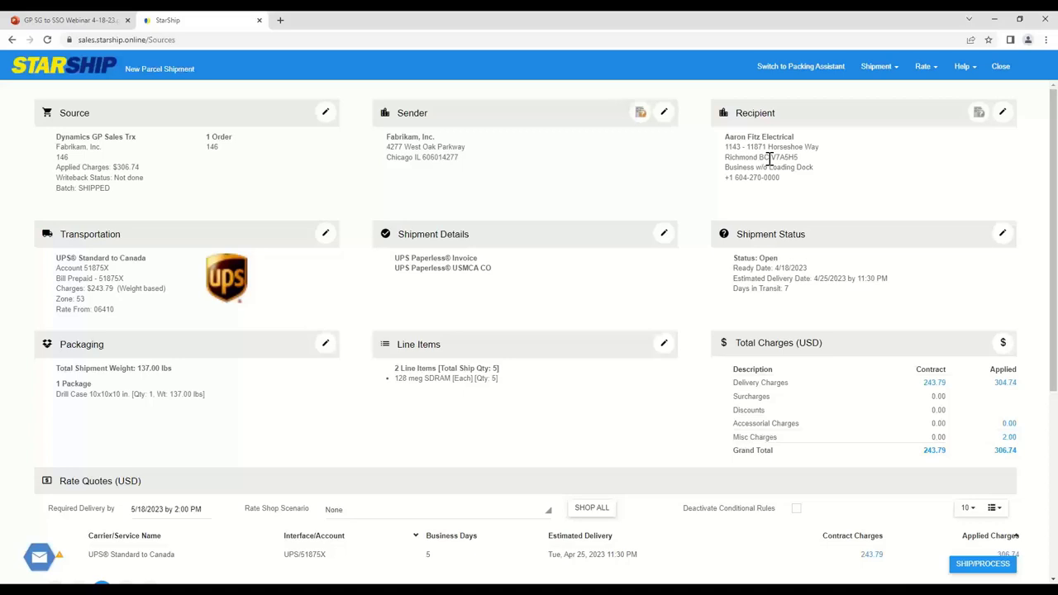
Review the shipment's transportation details, its international settings and the options under Shipment Details
click(326, 235)
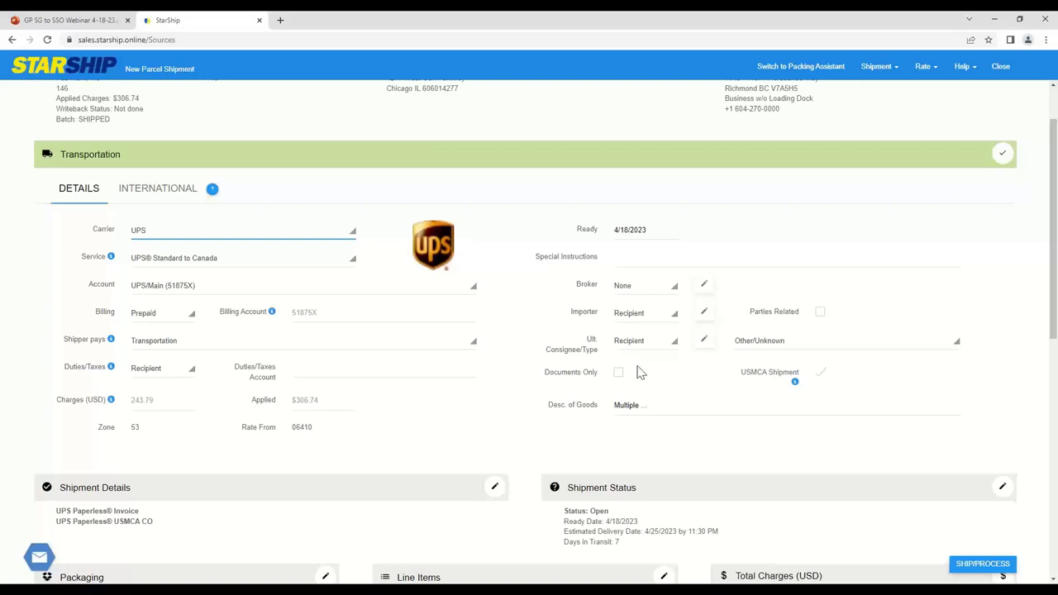
click(147, 195)
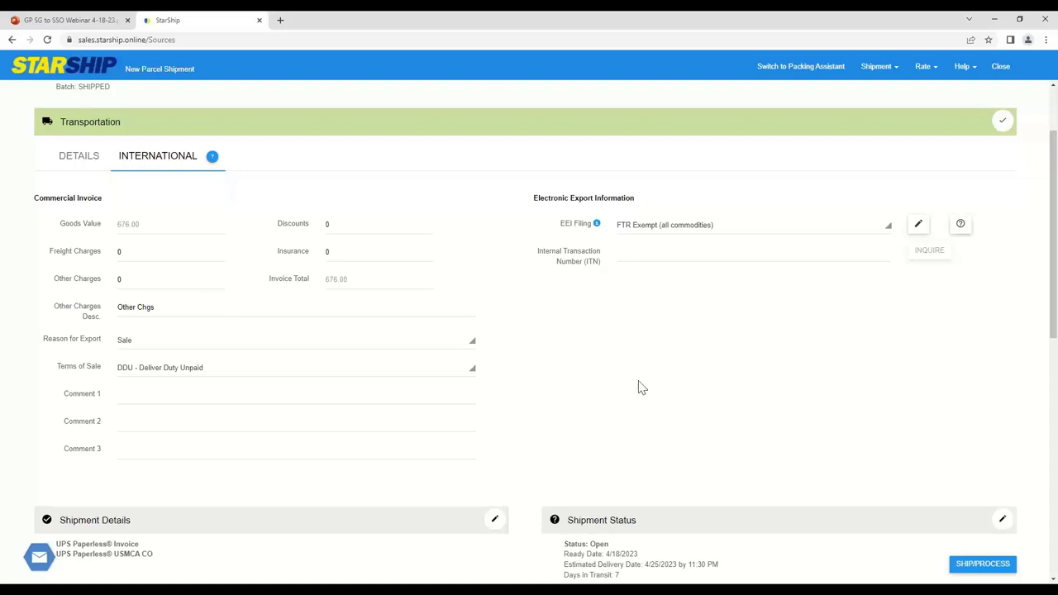
click(73, 165)
click(1002, 153)
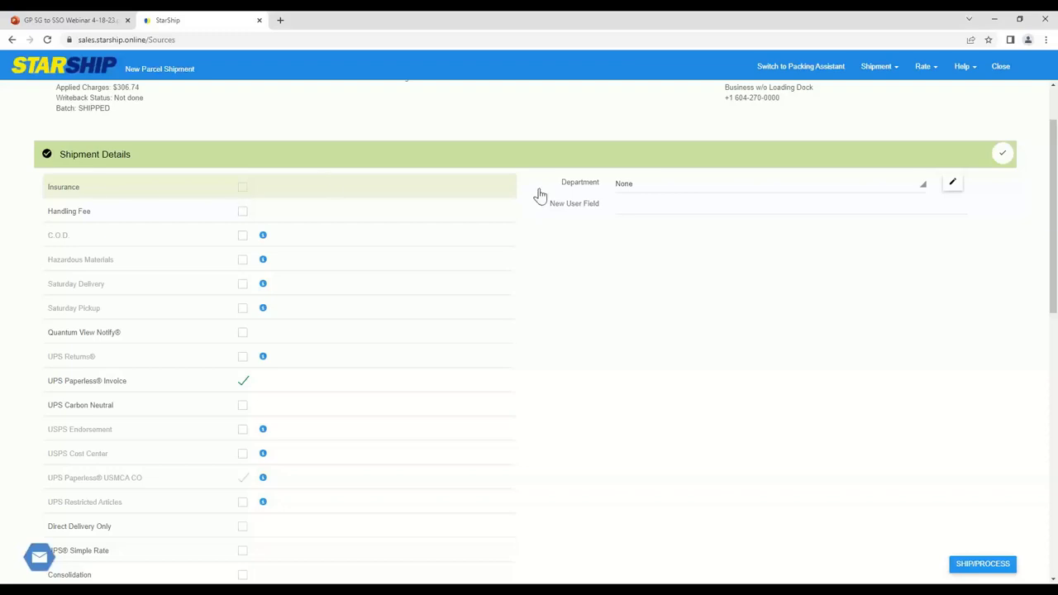
click(1003, 158)
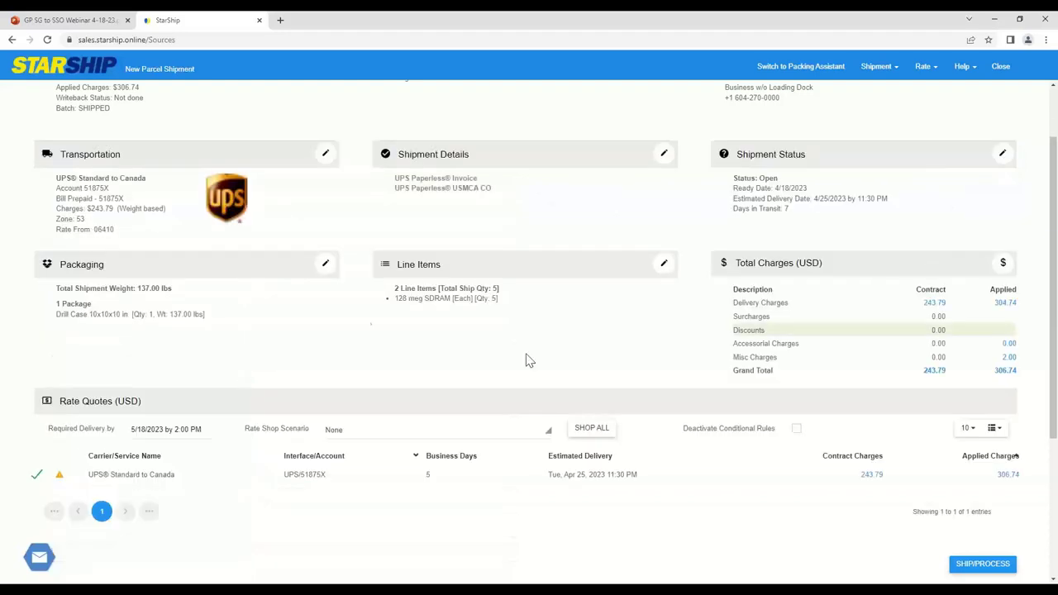
Expand the contents of the Drill Case package in the shipment's packaging and look through the available packaging types
click(328, 265)
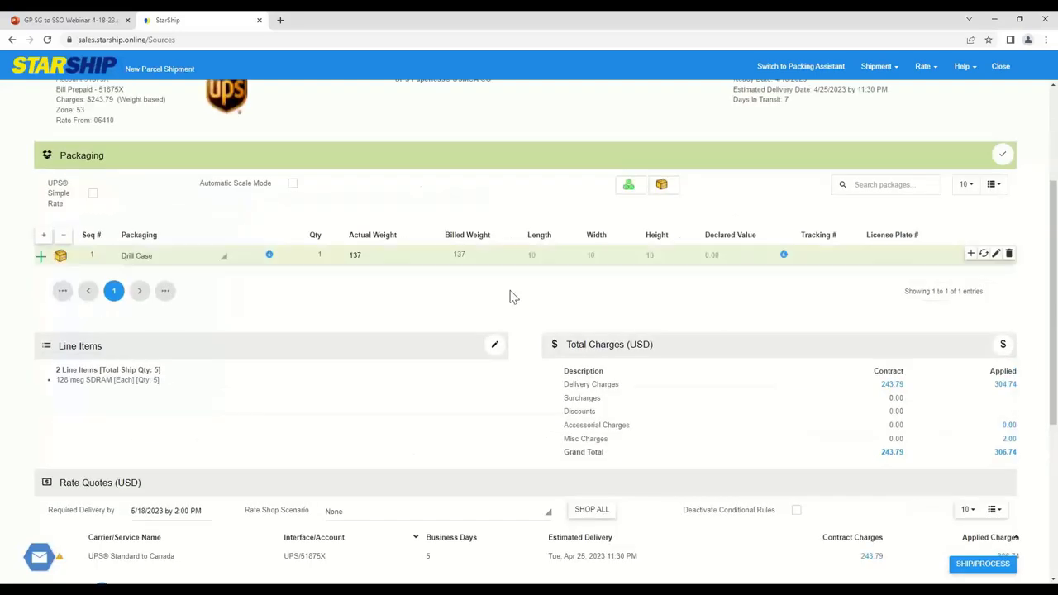
click(46, 237)
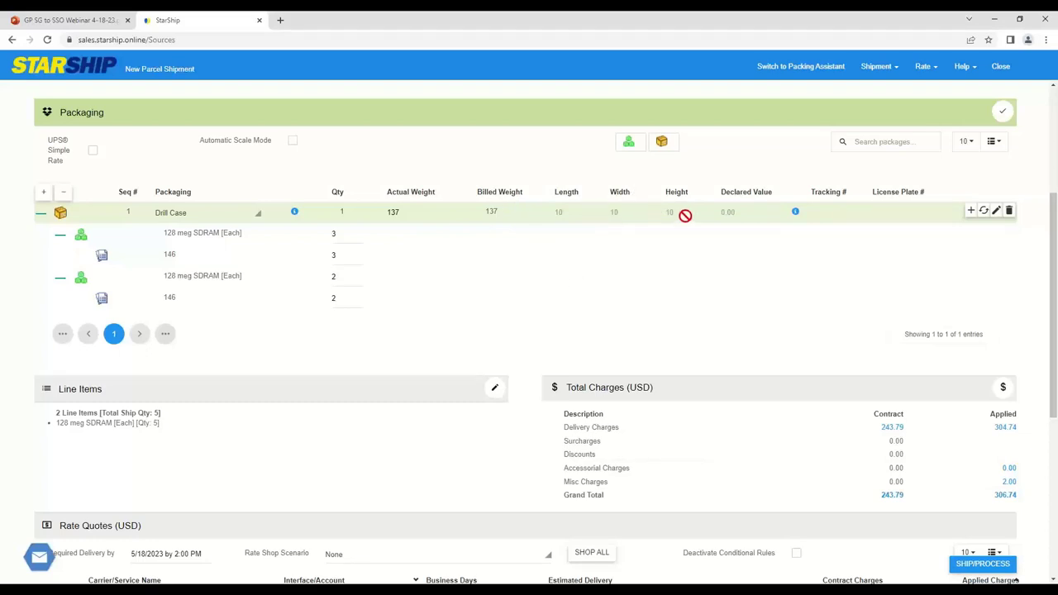
click(208, 219)
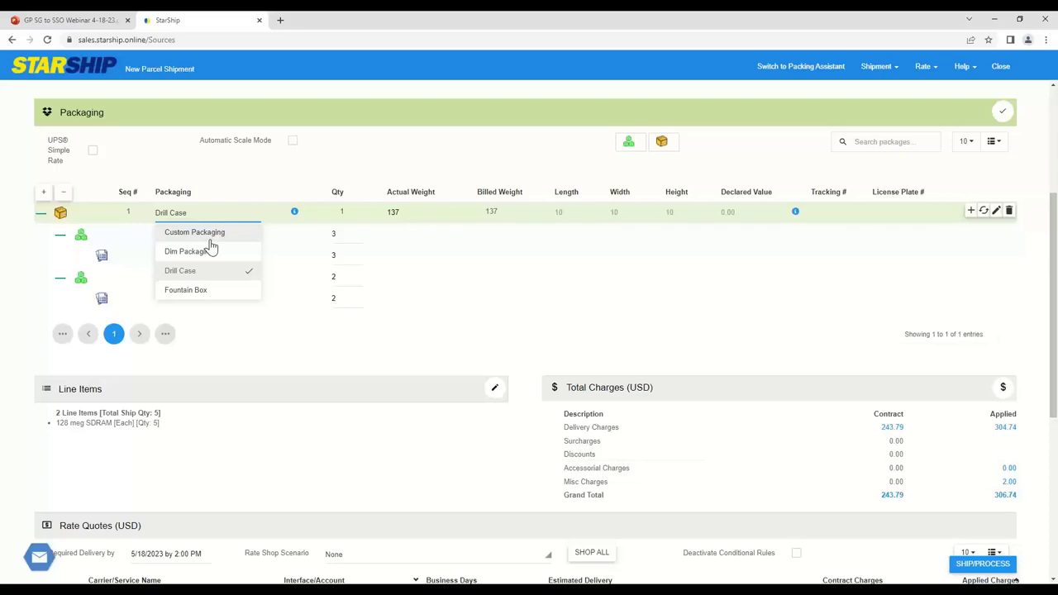
click(375, 159)
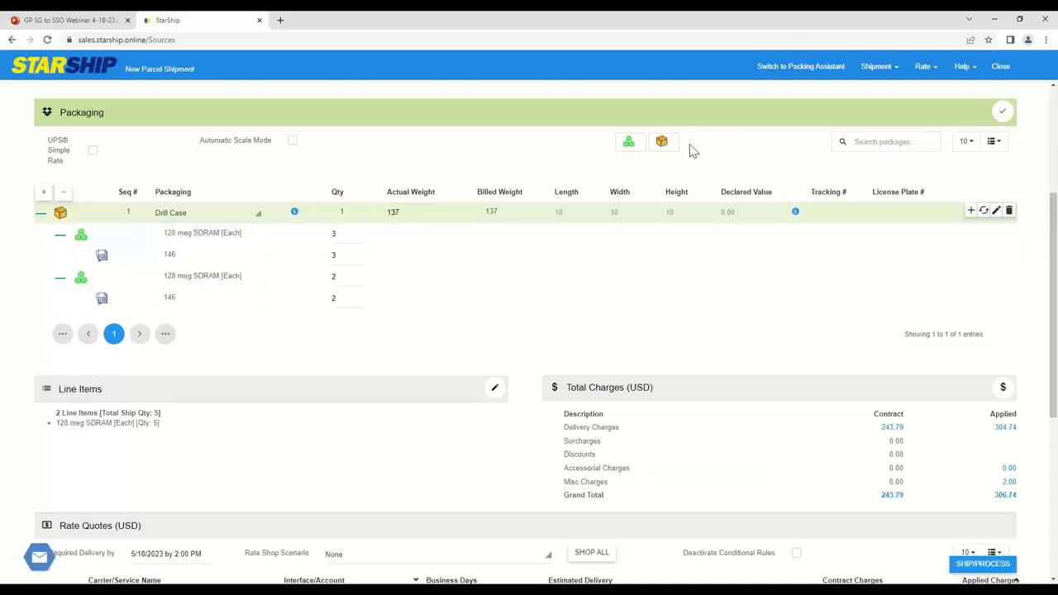
Add a second Drill Case package and move the 128 meg SDRAM line with quantity 2 into it
click(659, 148)
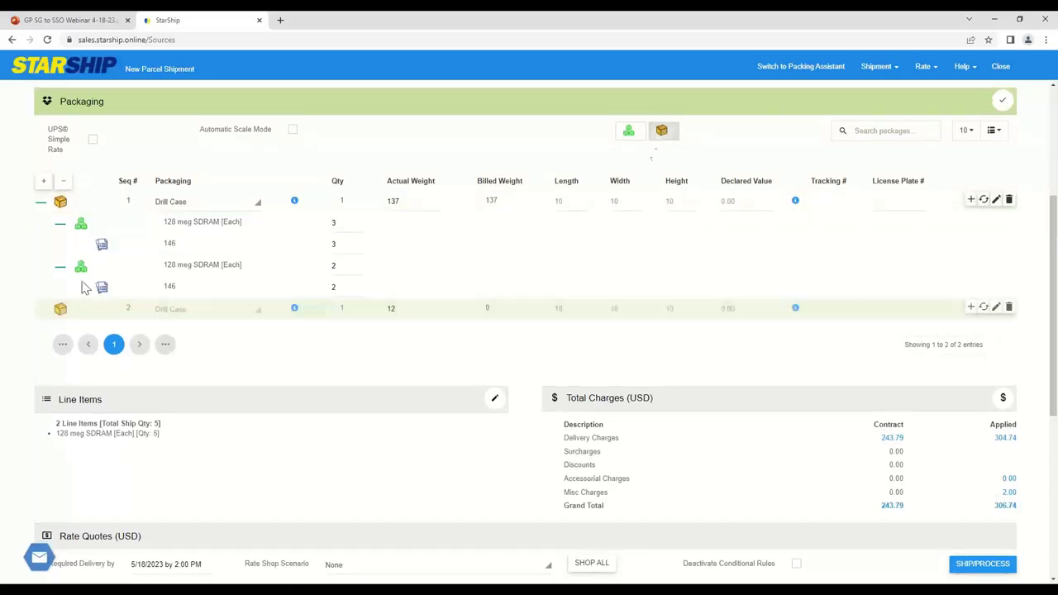
drag(190, 264, 176, 306)
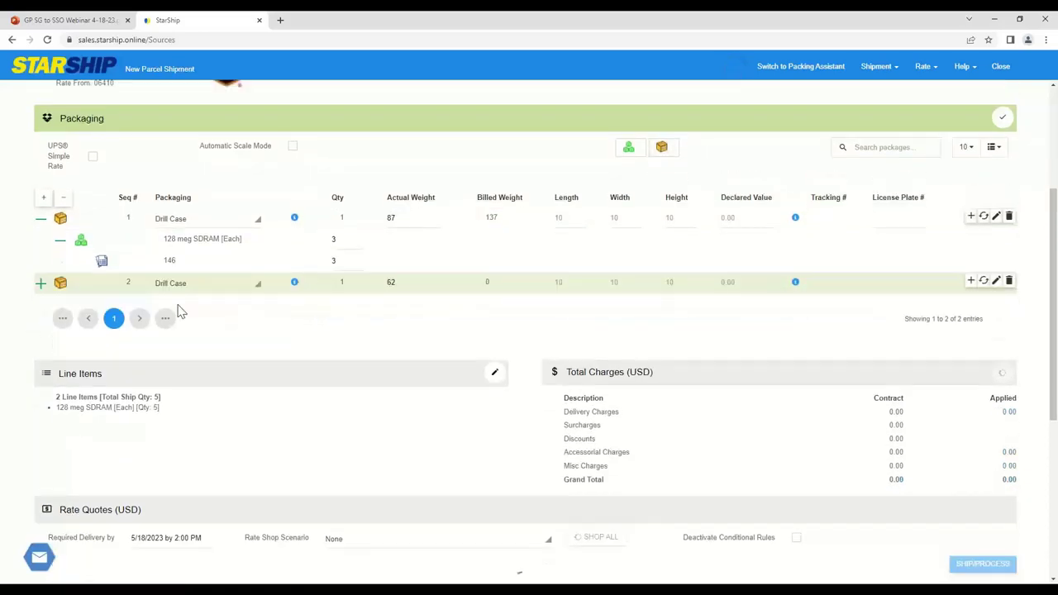
click(41, 198)
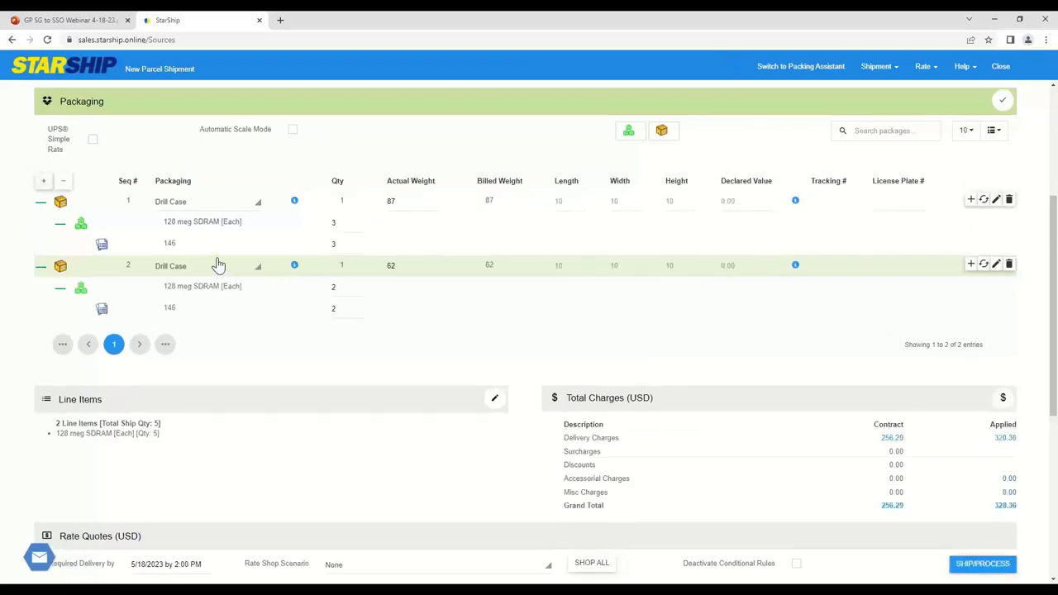
click(1002, 100)
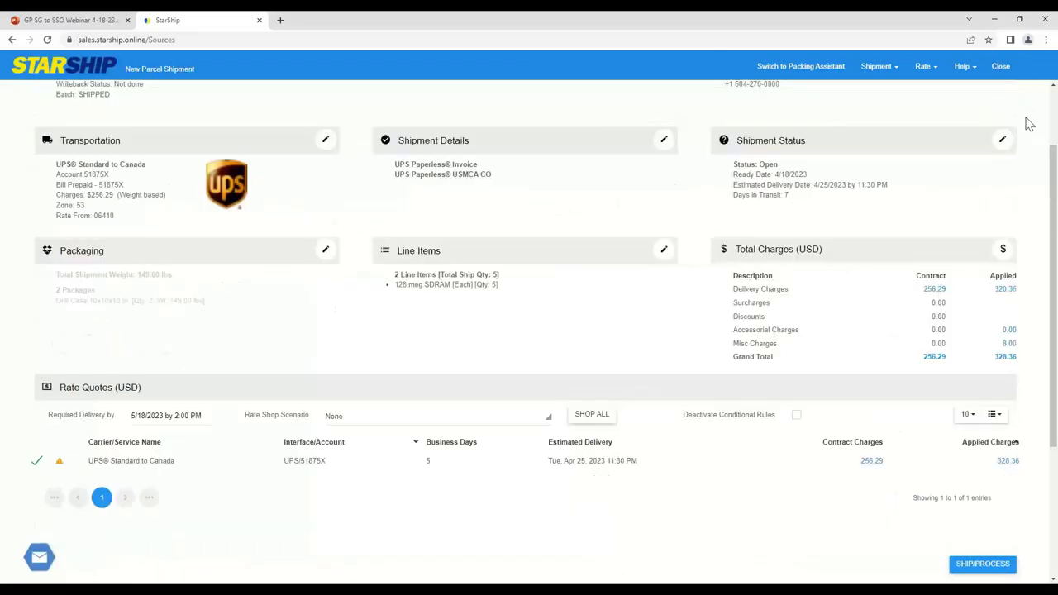
Review the item details and international information of the first 128 meg SDRAM line item
click(664, 250)
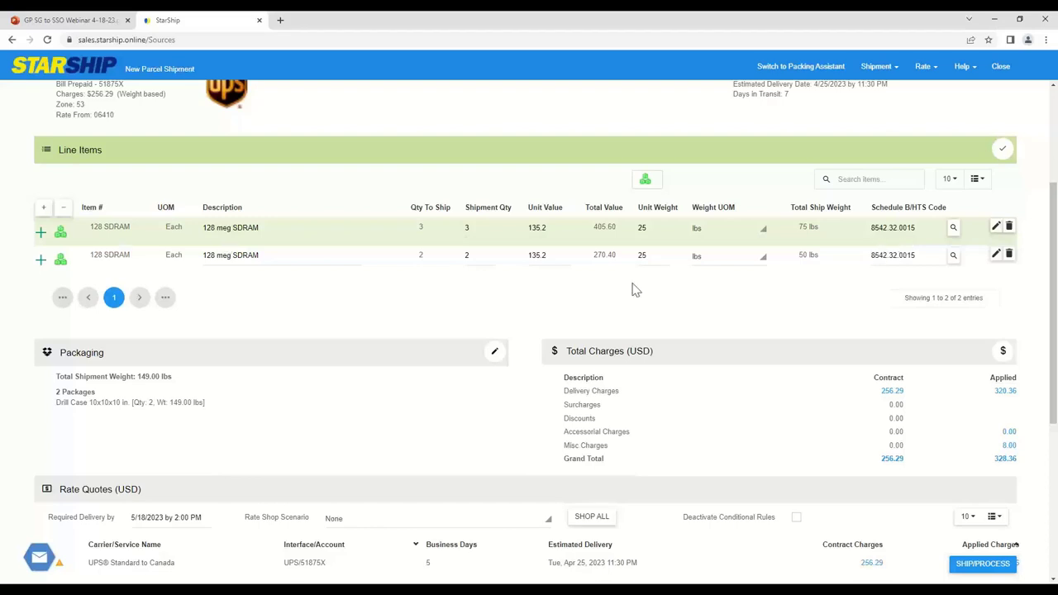
click(996, 228)
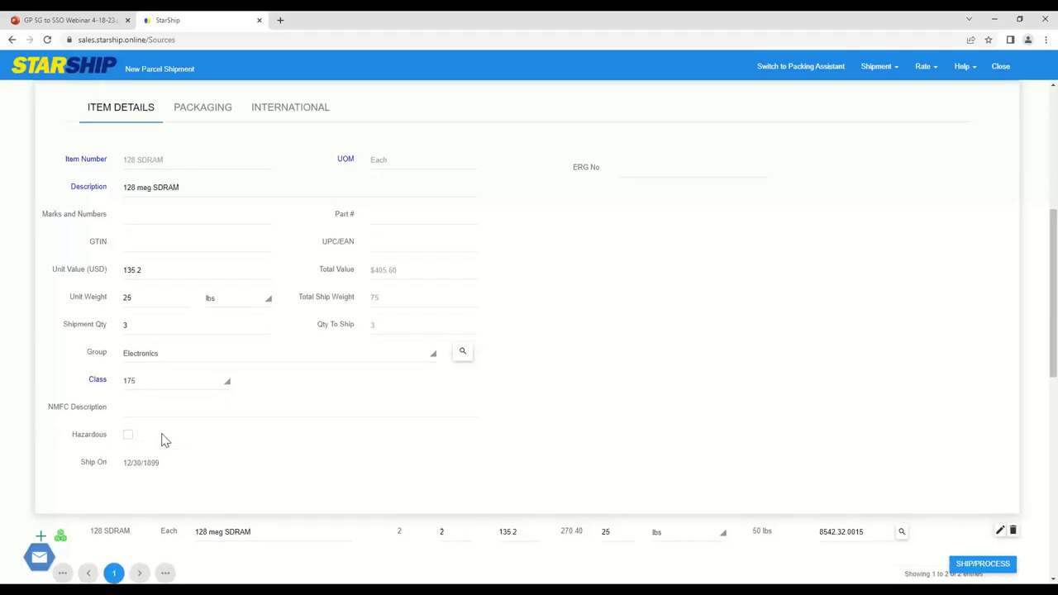
scroll(696, 411, up, 1)
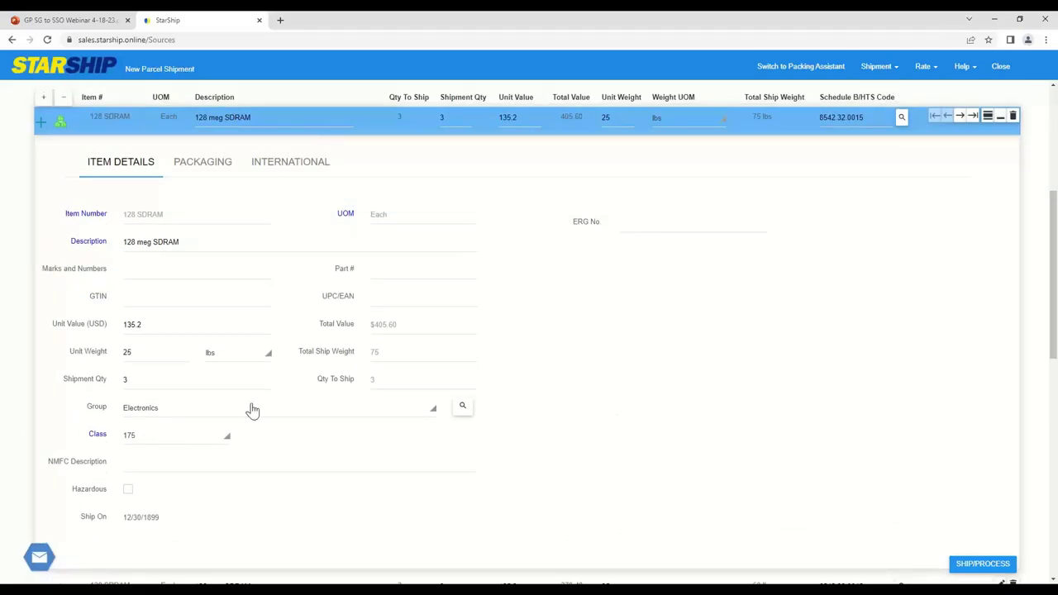
click(290, 173)
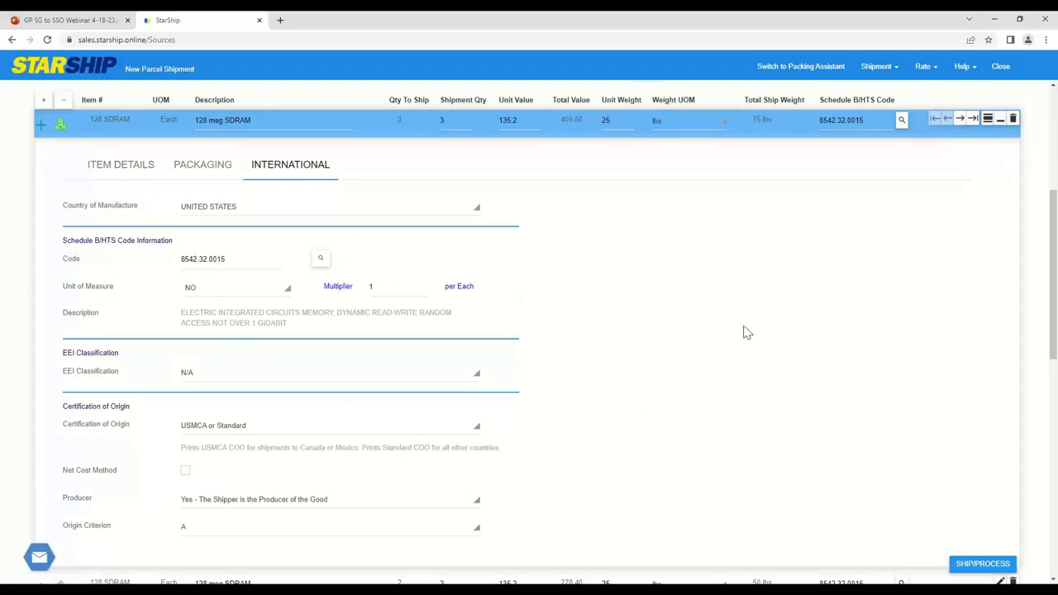
scroll(752, 335, down, 1)
scroll(752, 334, up, 1)
scroll(637, 430, up, 10)
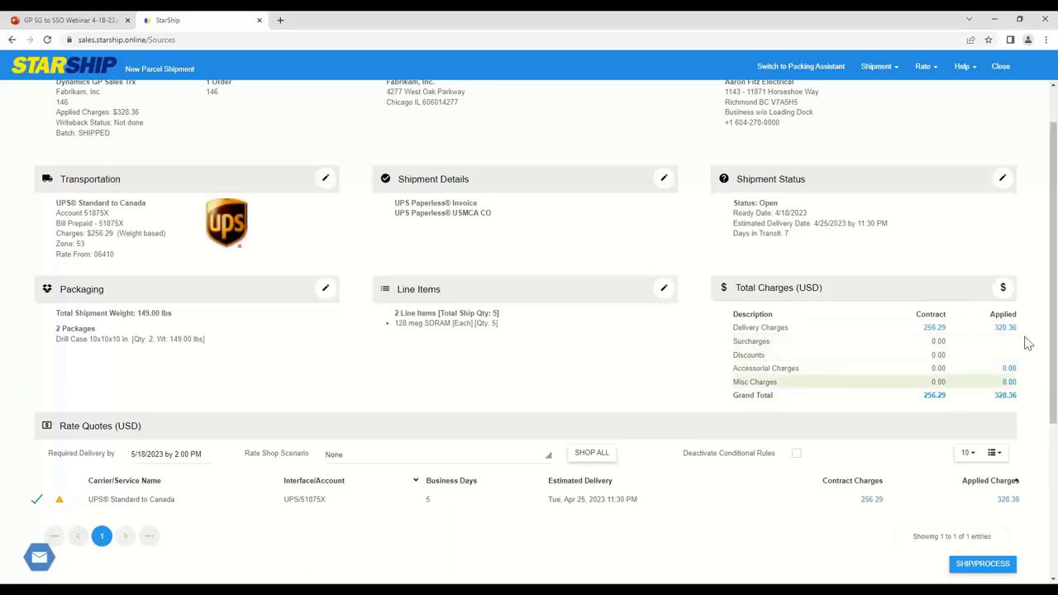
Examine the breakdown of the applied grand total, including the rules behind the total applied freight and the handling fee
click(1003, 396)
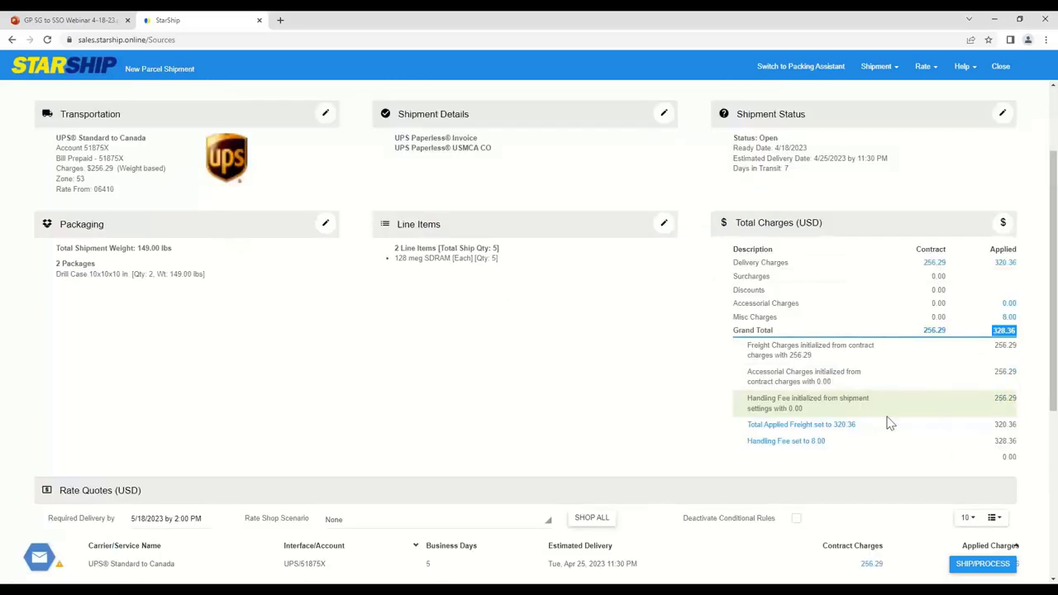
click(831, 429)
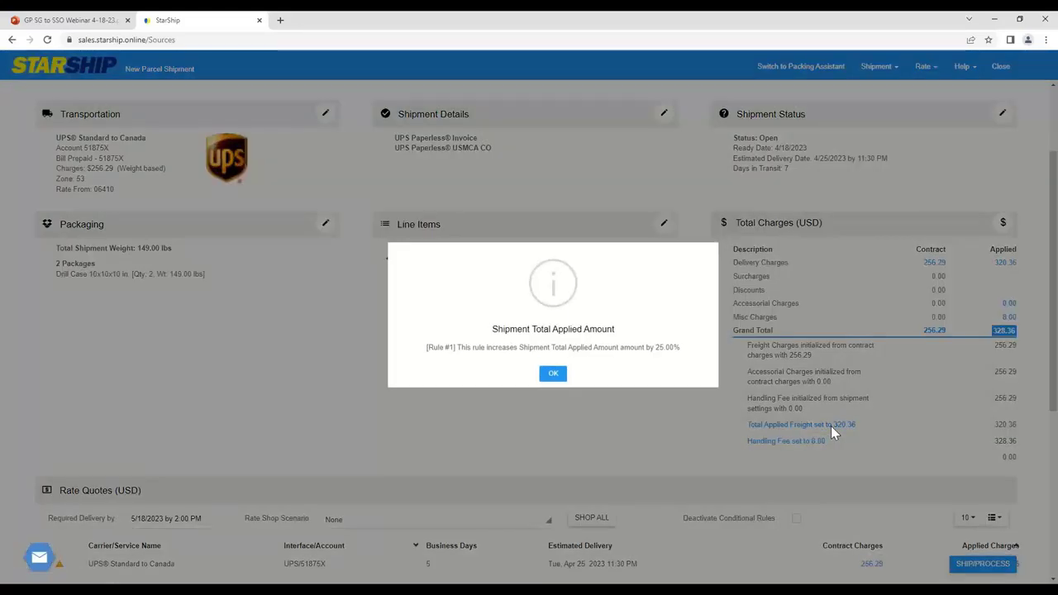
click(552, 374)
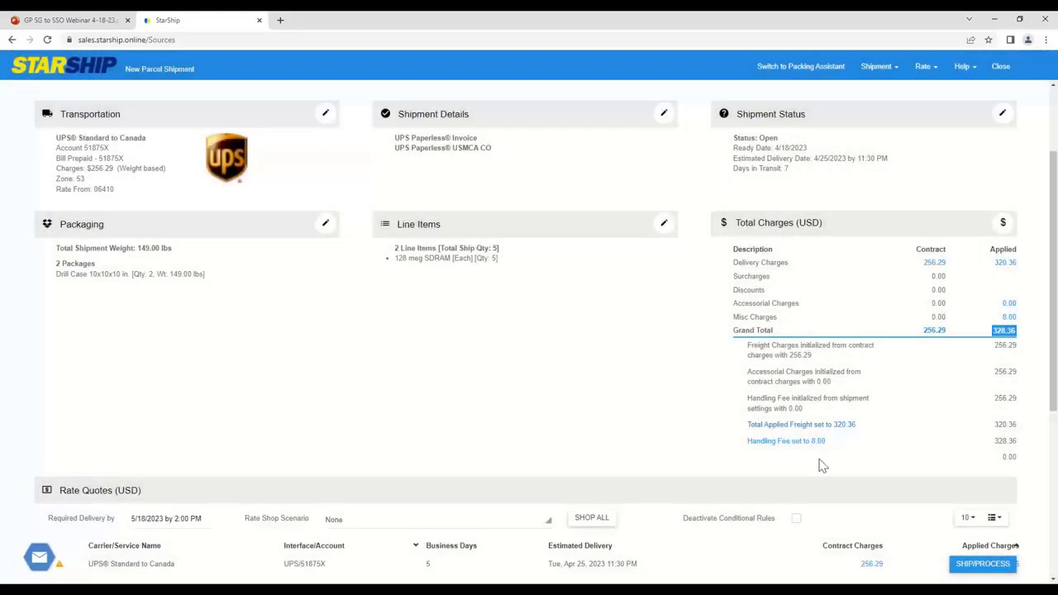
click(808, 442)
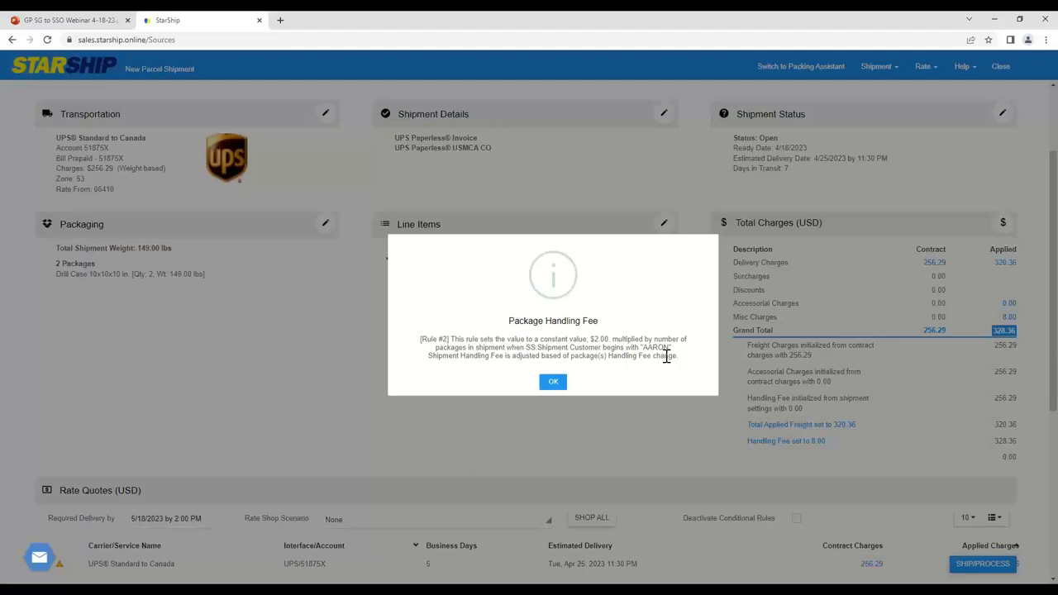
click(553, 383)
Compare rate quotes from all carriers and process the shipment with UPS Standard to Canada
scroll(593, 367, down, 1)
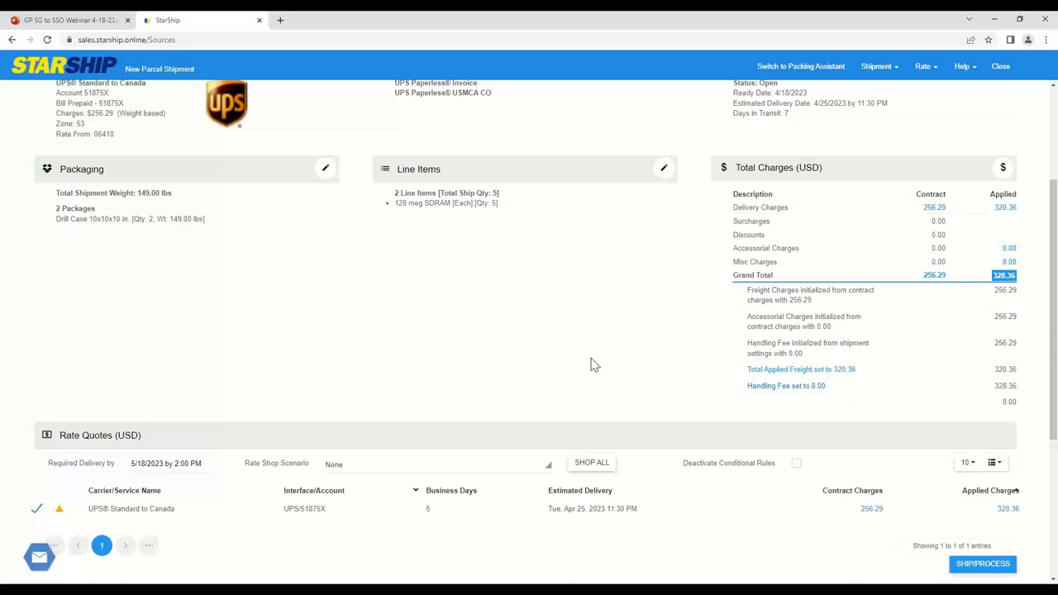
scroll(578, 380, down, 1)
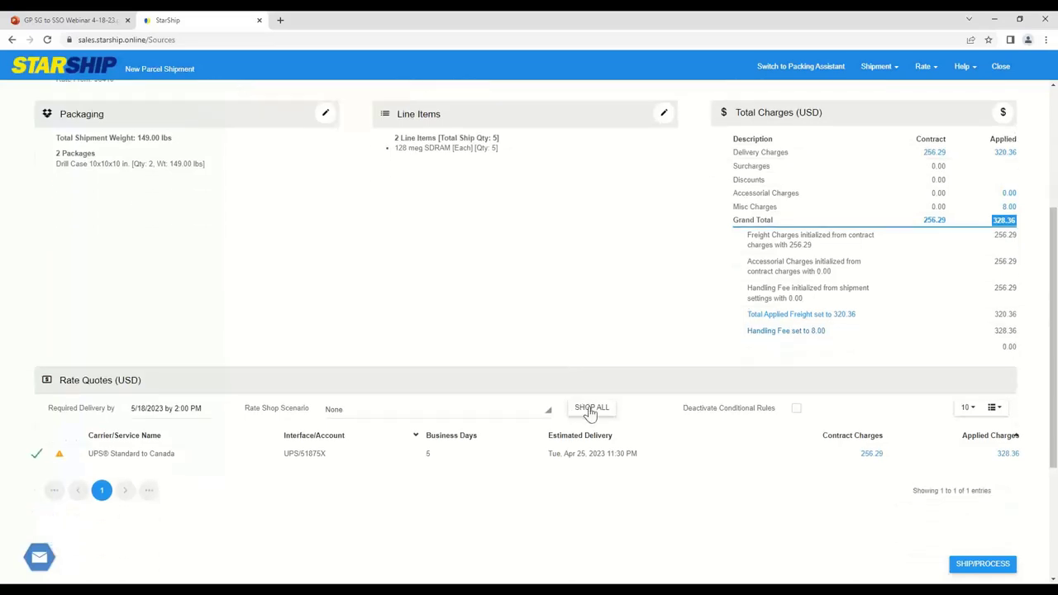
click(592, 407)
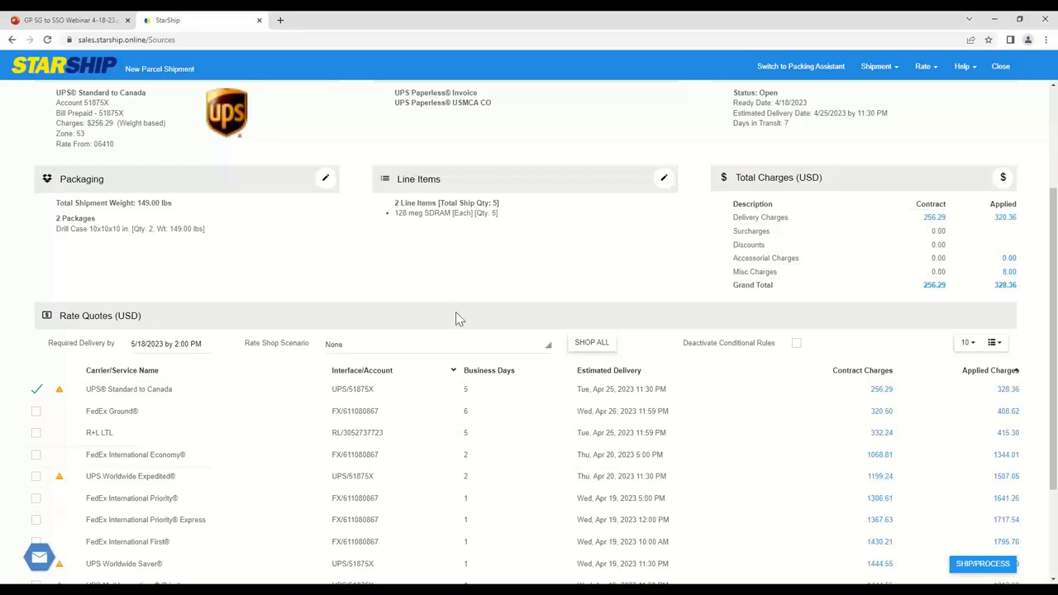
scroll(331, 324, down, 1)
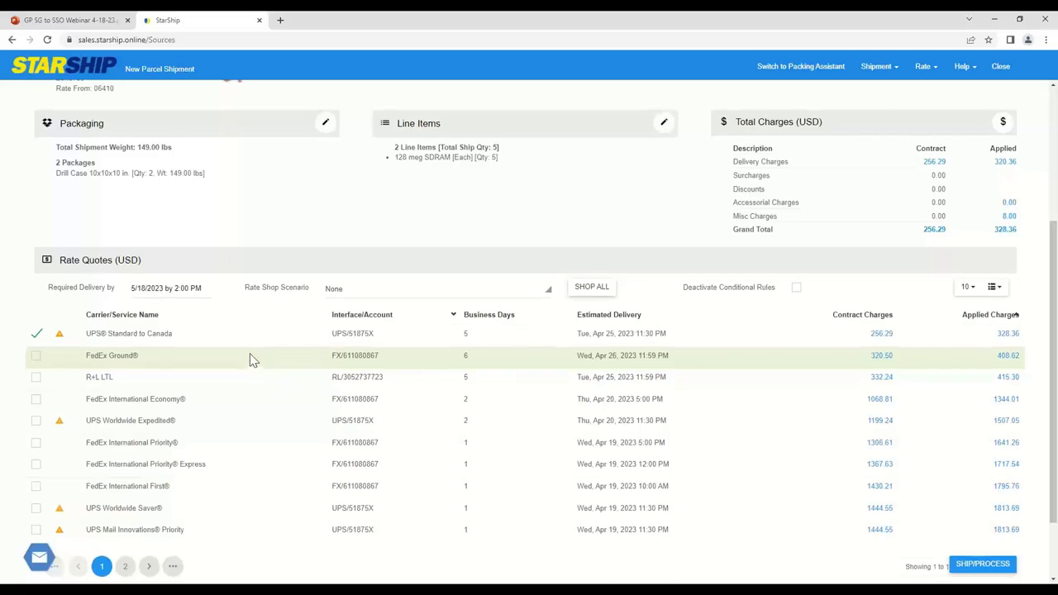
scroll(252, 360, down, 1)
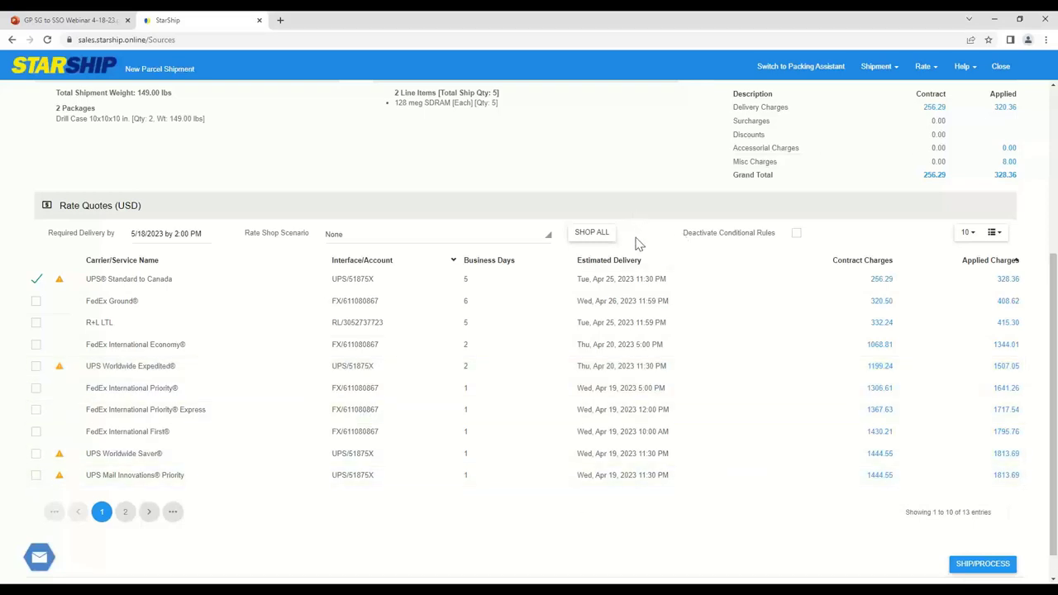
click(977, 567)
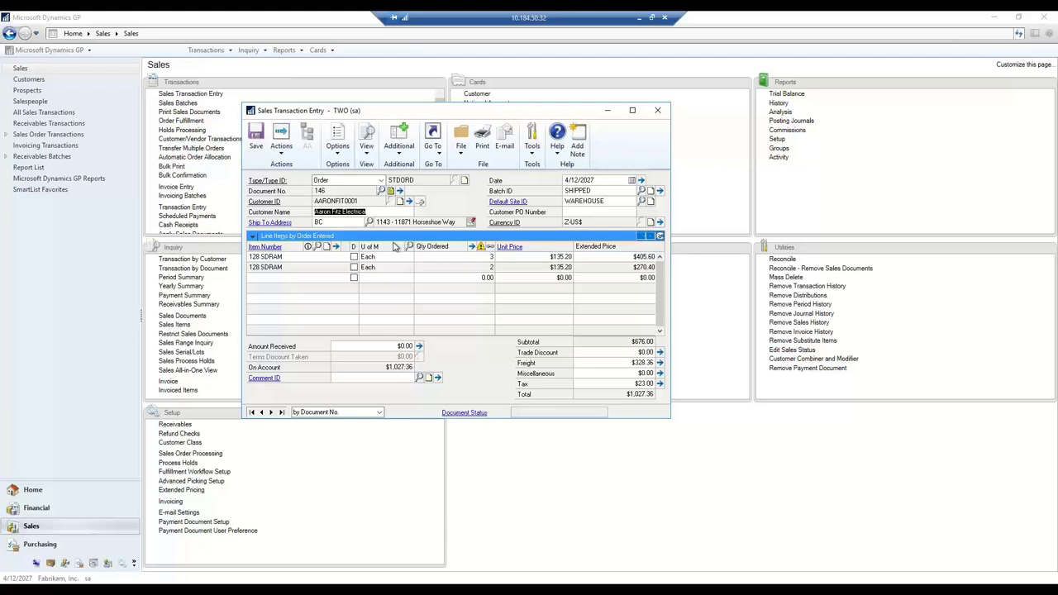
In Microsoft Dynamics GP, read the shipped order's document note with its carrier, package and tracking details
click(390, 191)
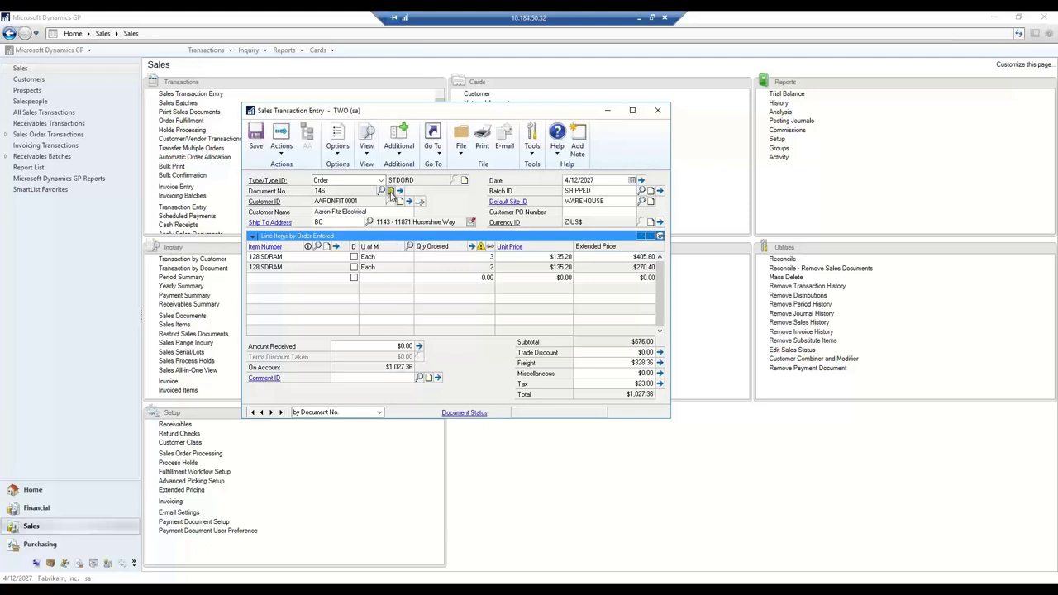
drag(394, 89, 395, 77)
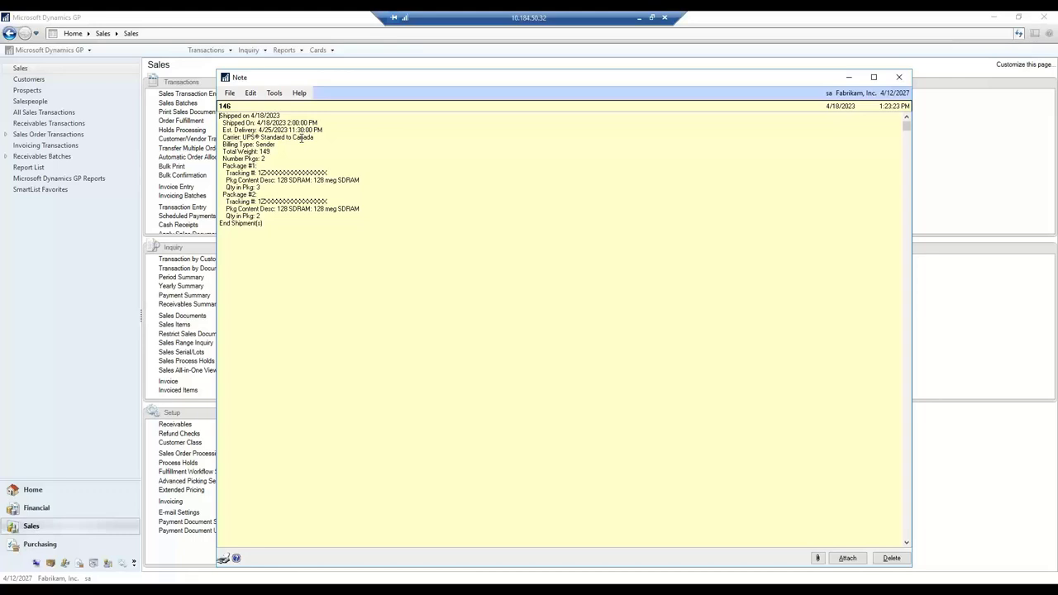
click(899, 78)
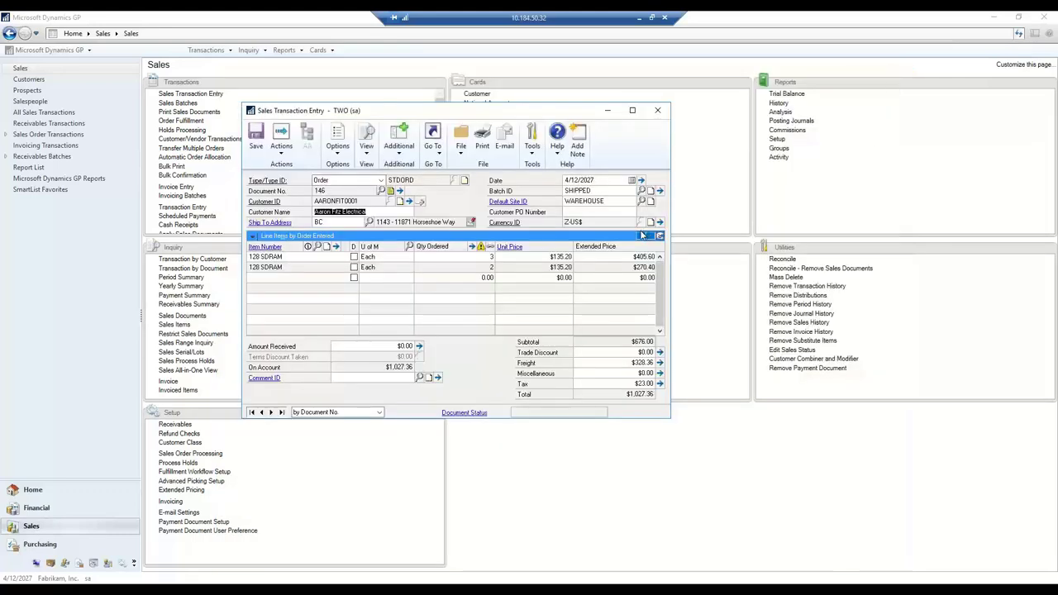
Check the order's user-defined fields for the tracking numbers, freight cost and shipping confirmation
click(430, 145)
click(455, 175)
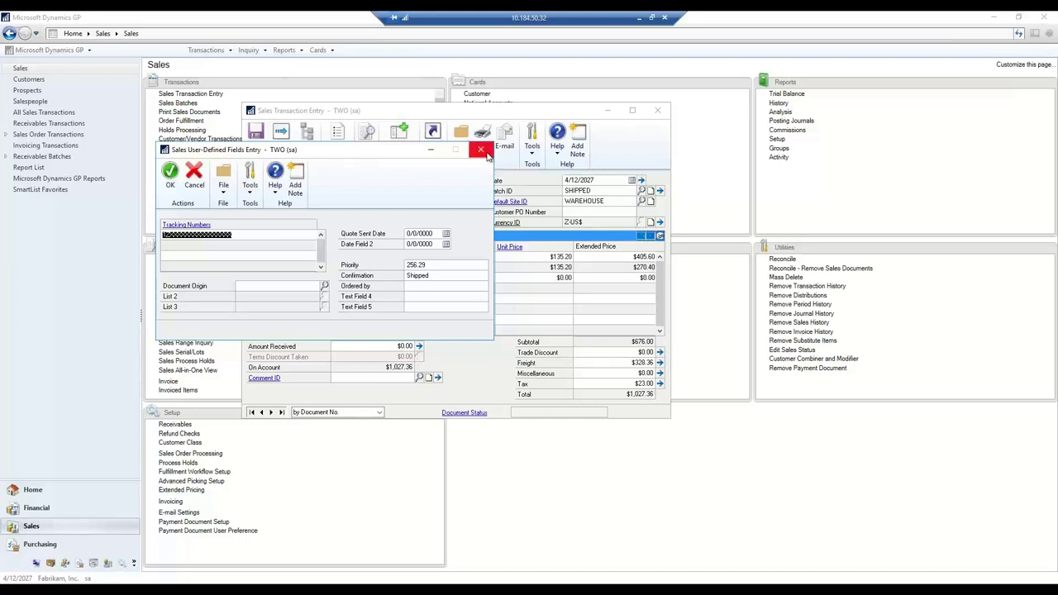
click(480, 149)
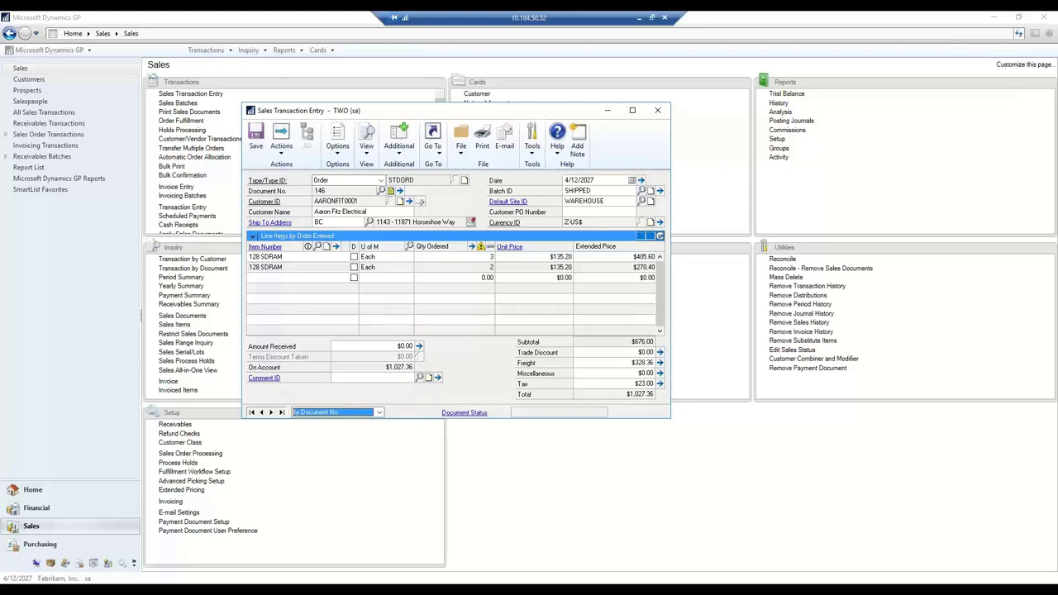
Switch to StarShip and list the pending emails in the eNotify Email Viewer
key(alt+Tab)
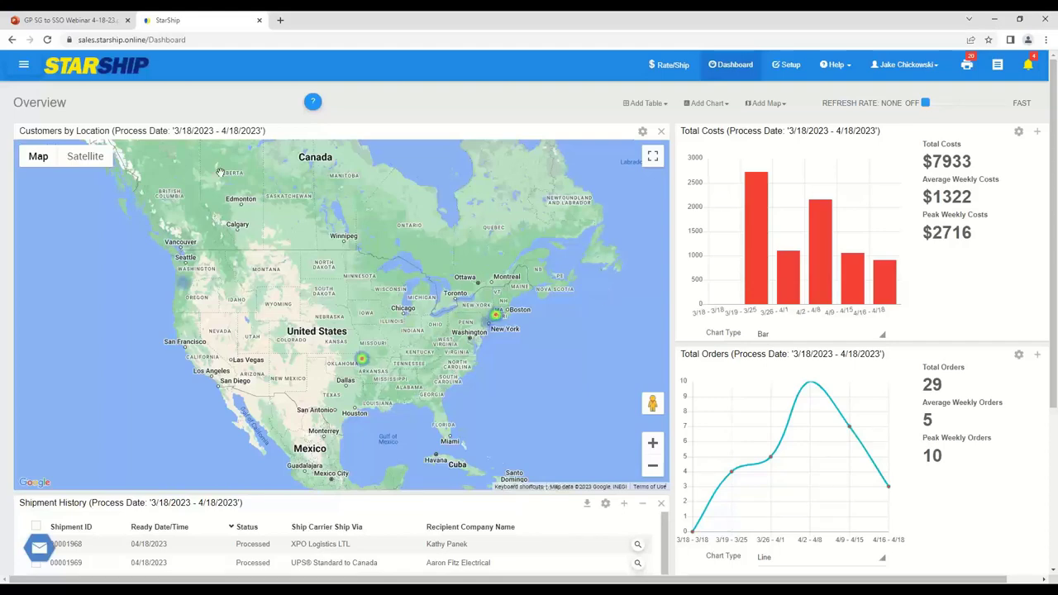
click(23, 66)
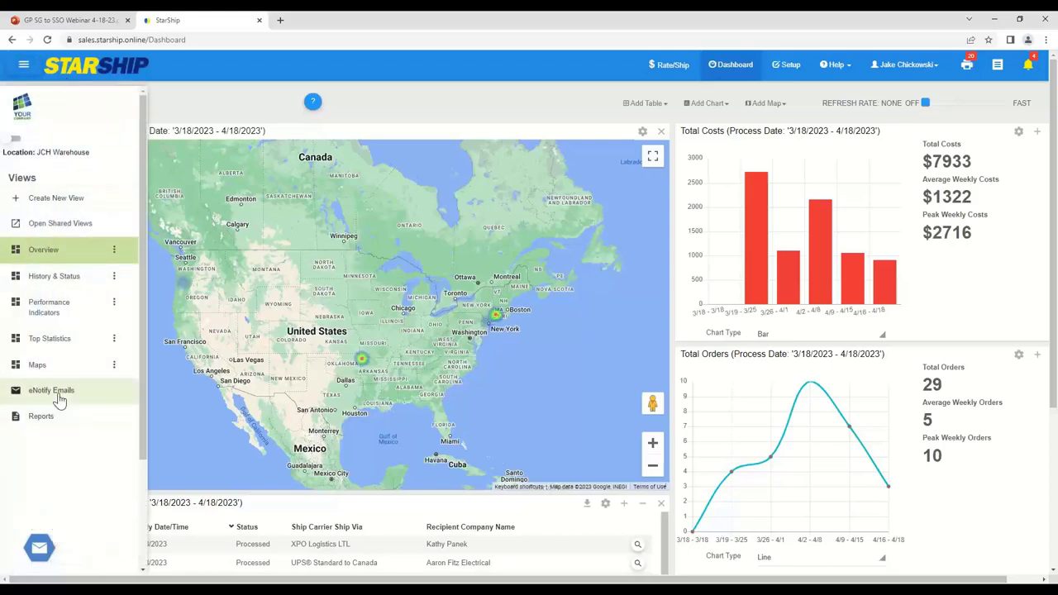
click(56, 395)
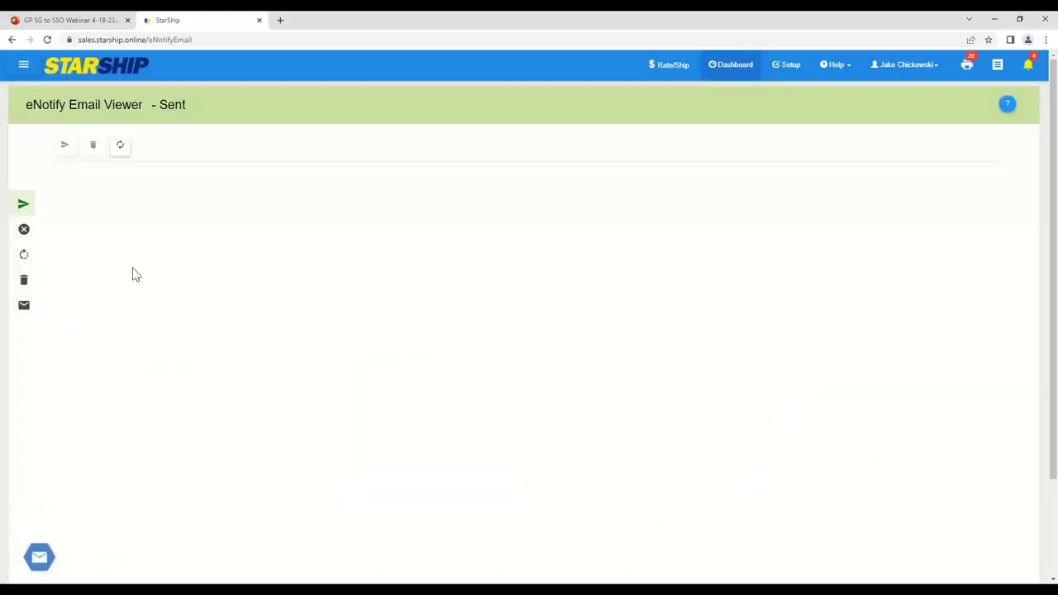
mouse_move(24, 261)
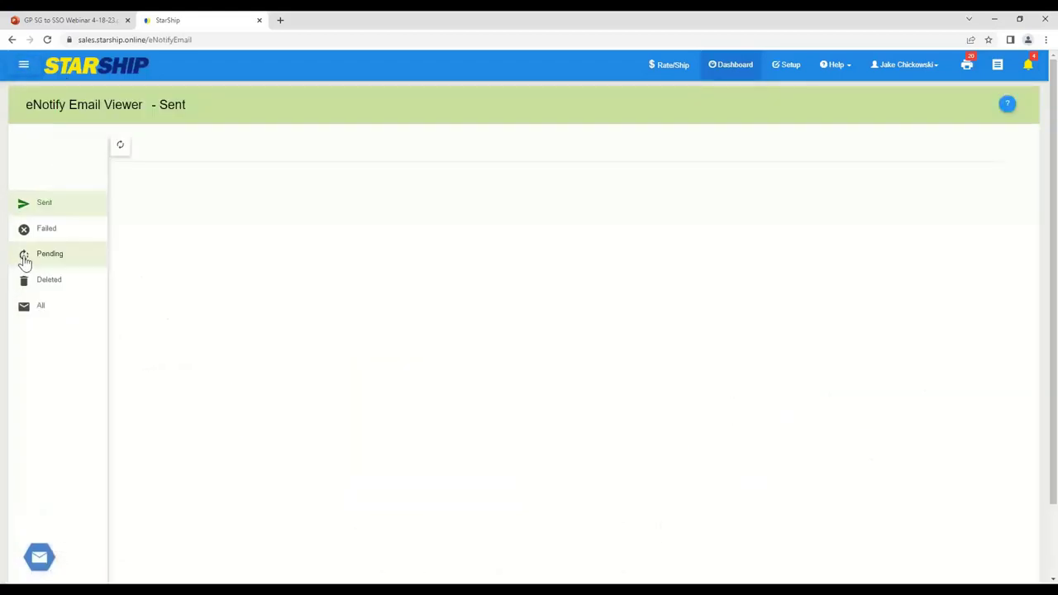
click(25, 261)
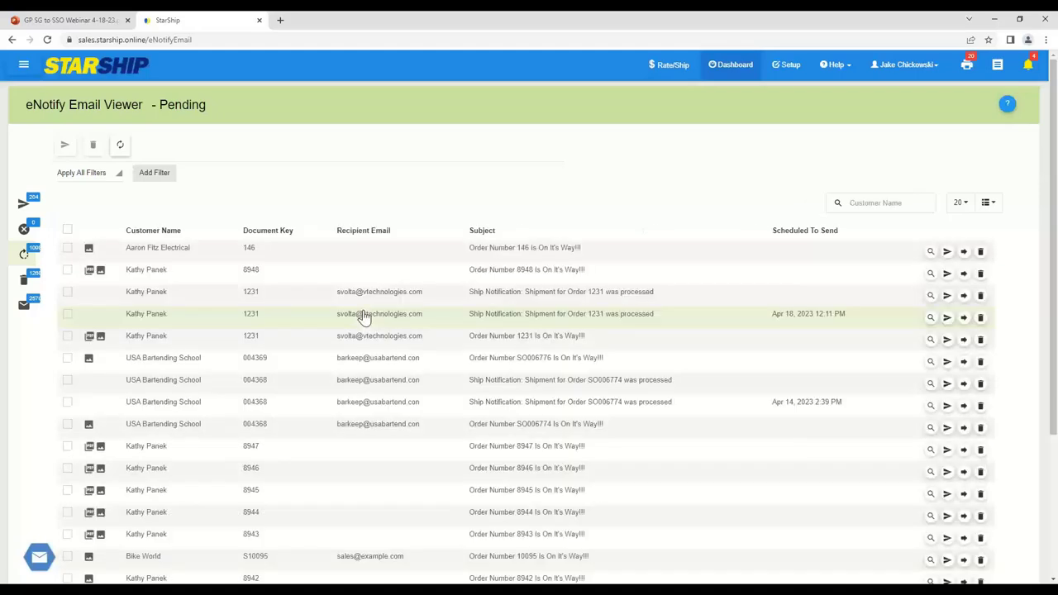
Open the pending shipment notification for Aaron Fitz Electrical and read its delivery address, package, tracking and item details
click(277, 249)
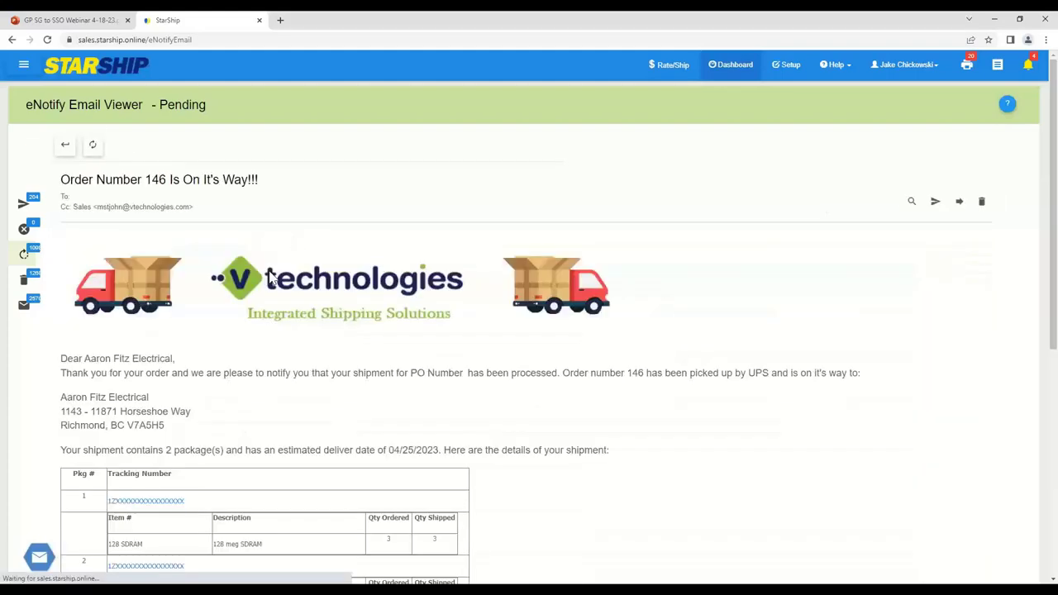
scroll(171, 396, down, 1)
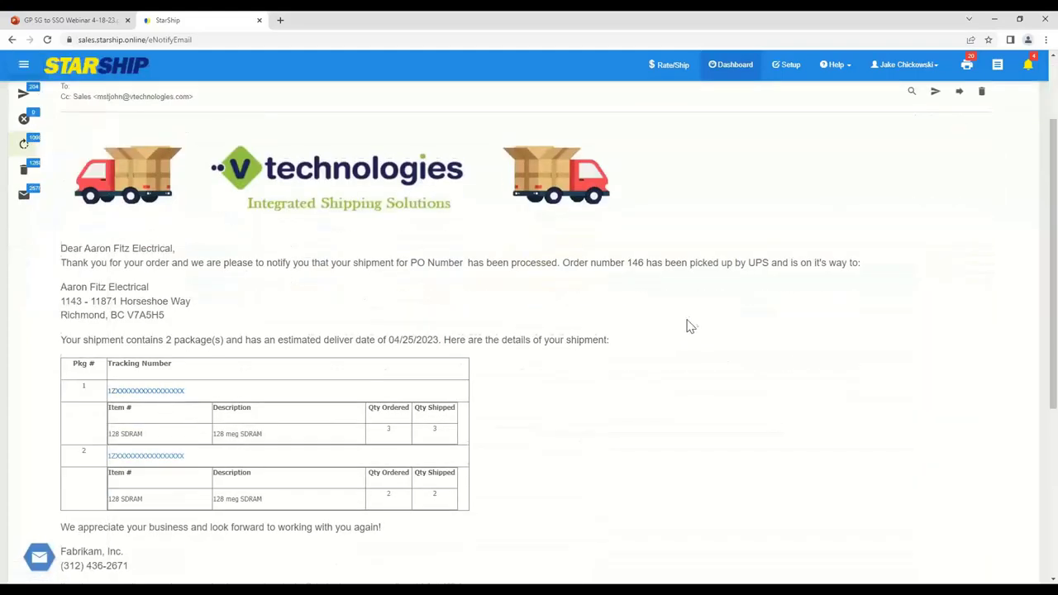
scroll(691, 322, down, 1)
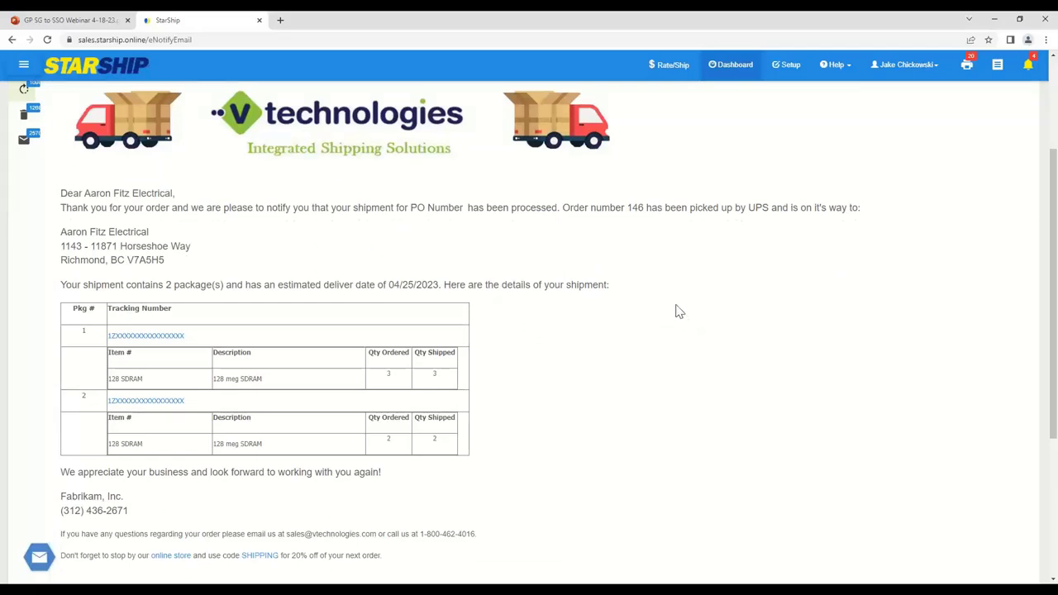
scroll(675, 312, up, 1)
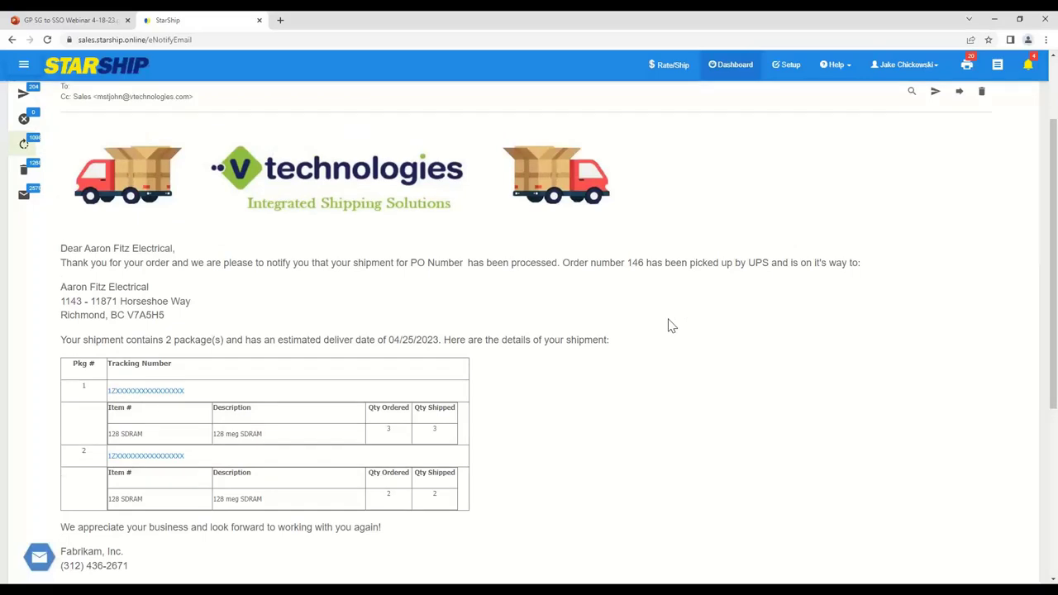